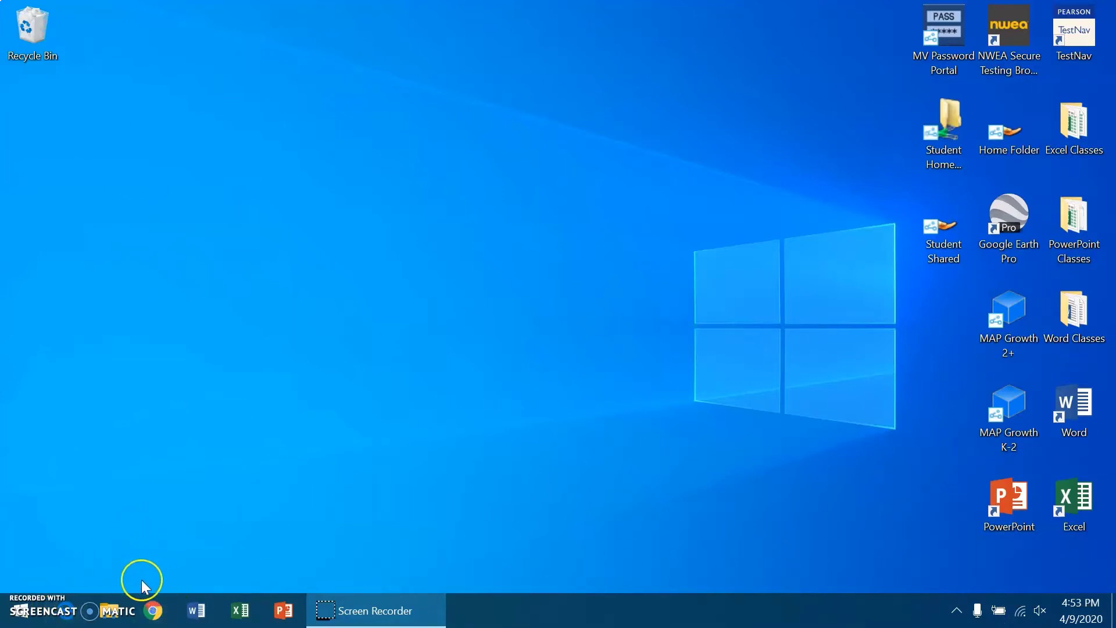
Open the zoom.us website in Google Chrome
left_click(152, 609)
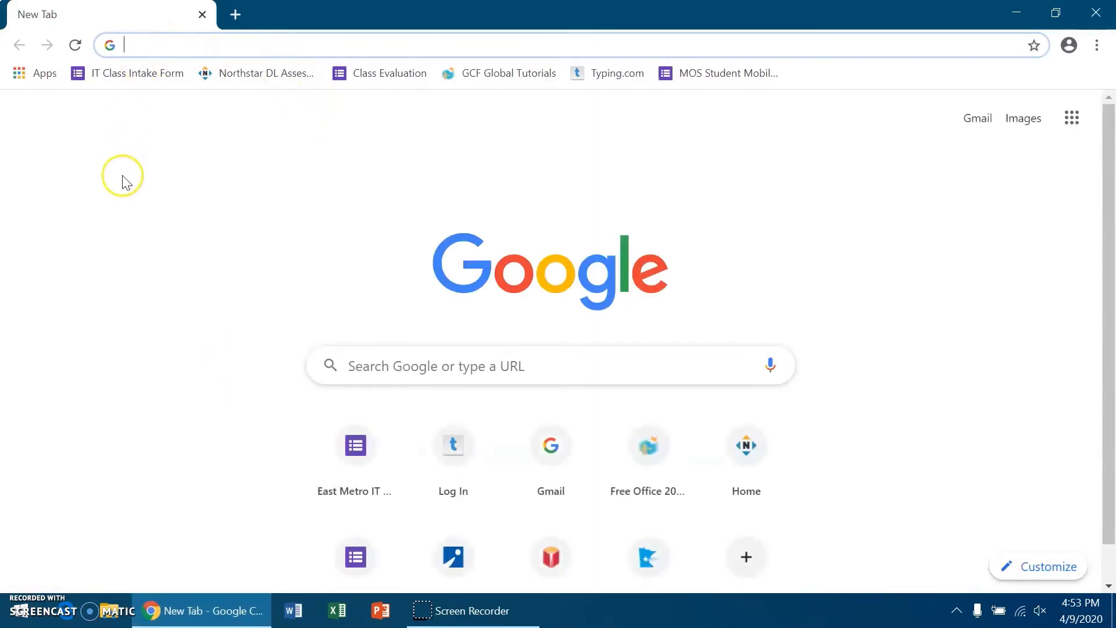
type("z")
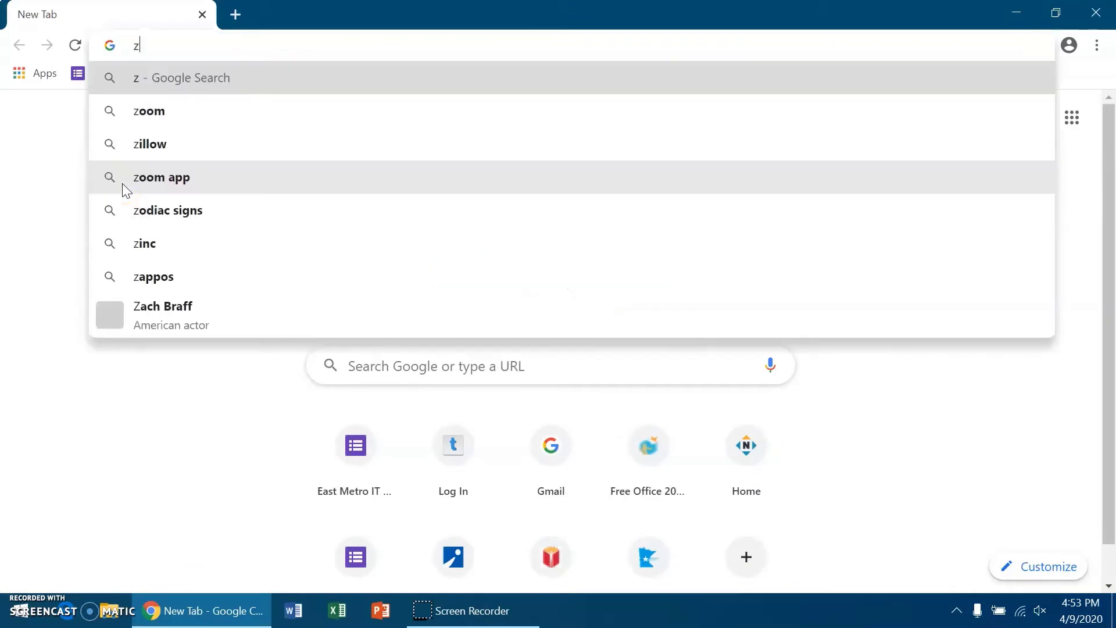
type("oom.us")
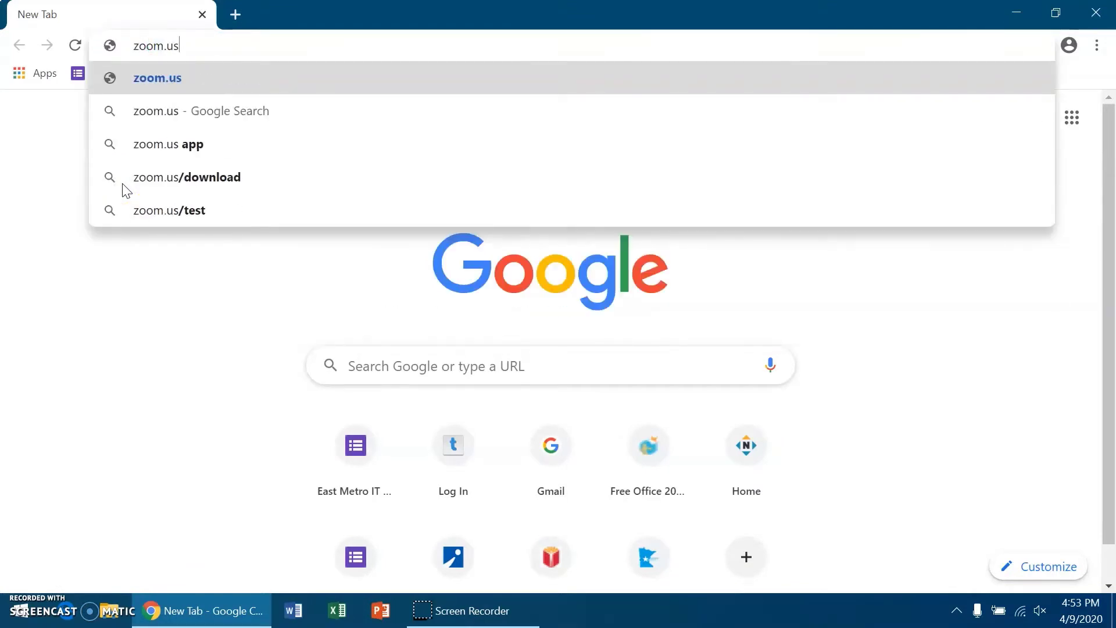
key("Return")
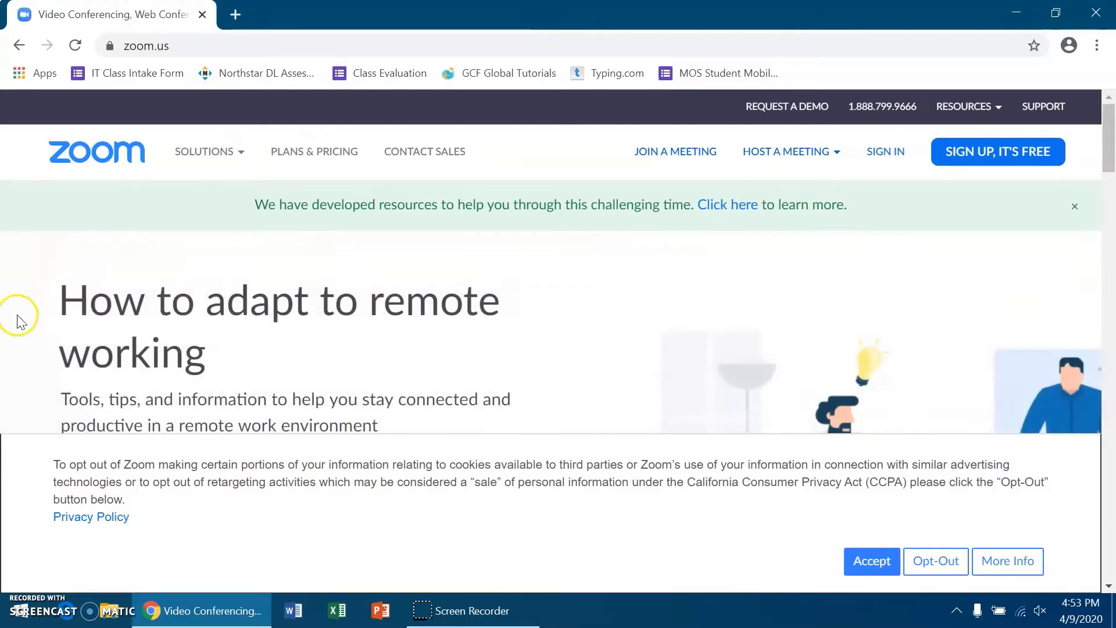
Open Zoom's Download Center from the Download heading in the site's footer
scroll(17, 315, "down", 12)
scroll(17, 317, "down", 15)
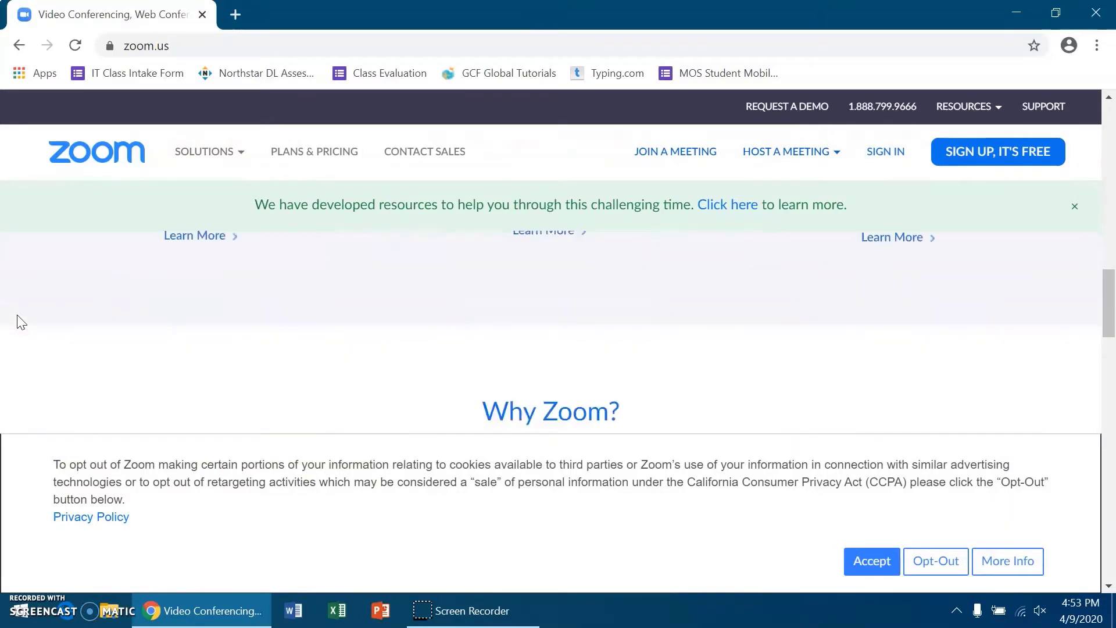
scroll(17, 317, "down", 12)
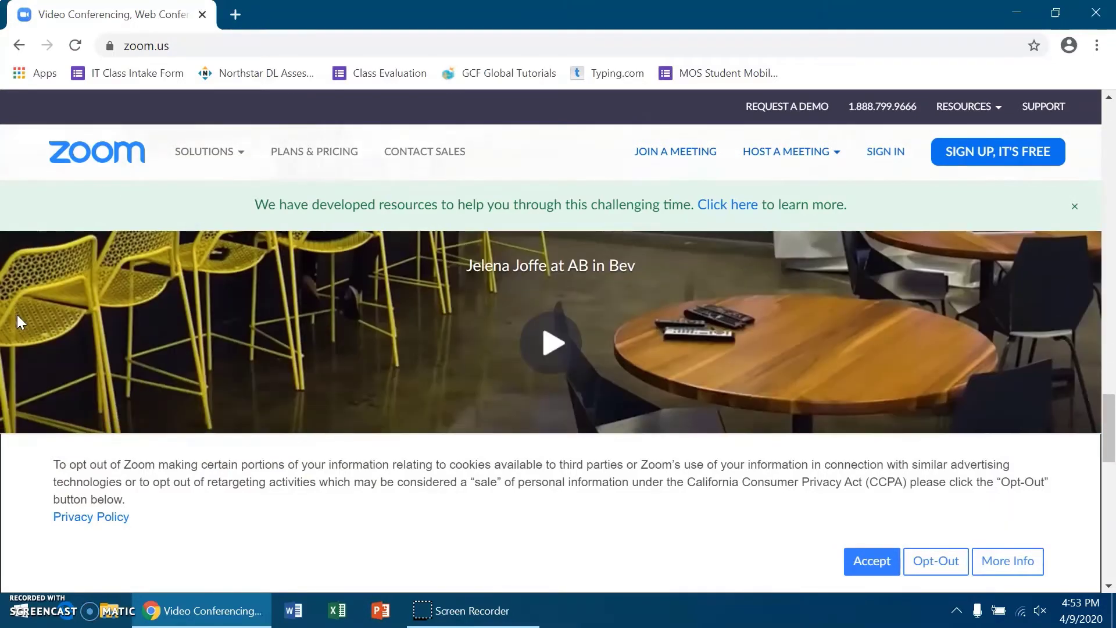
scroll(17, 319, "down", 2)
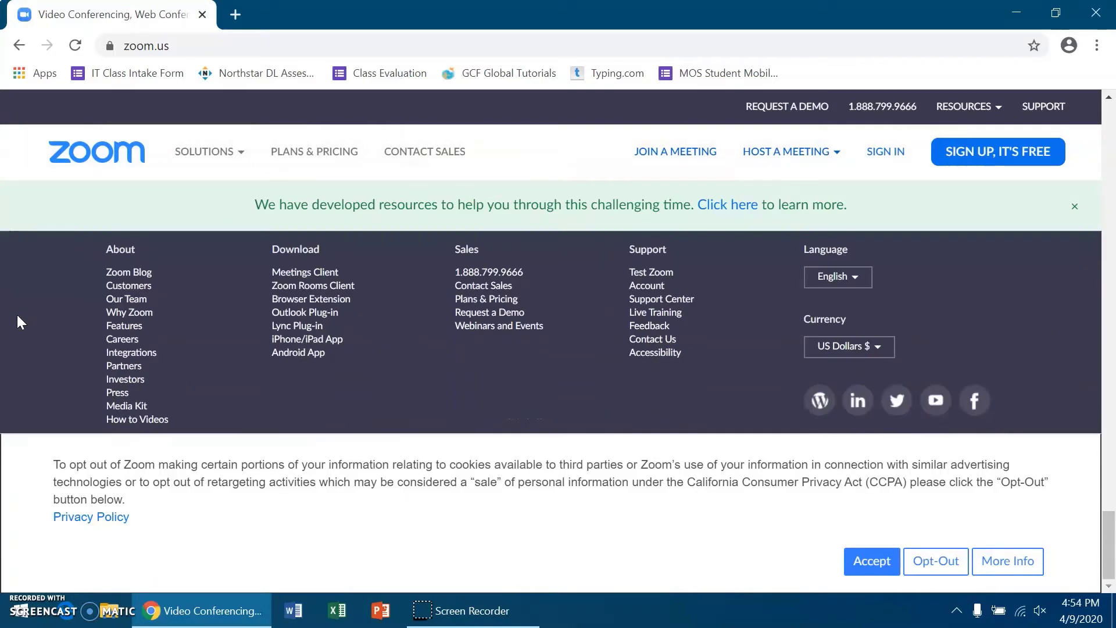
left_click(301, 250)
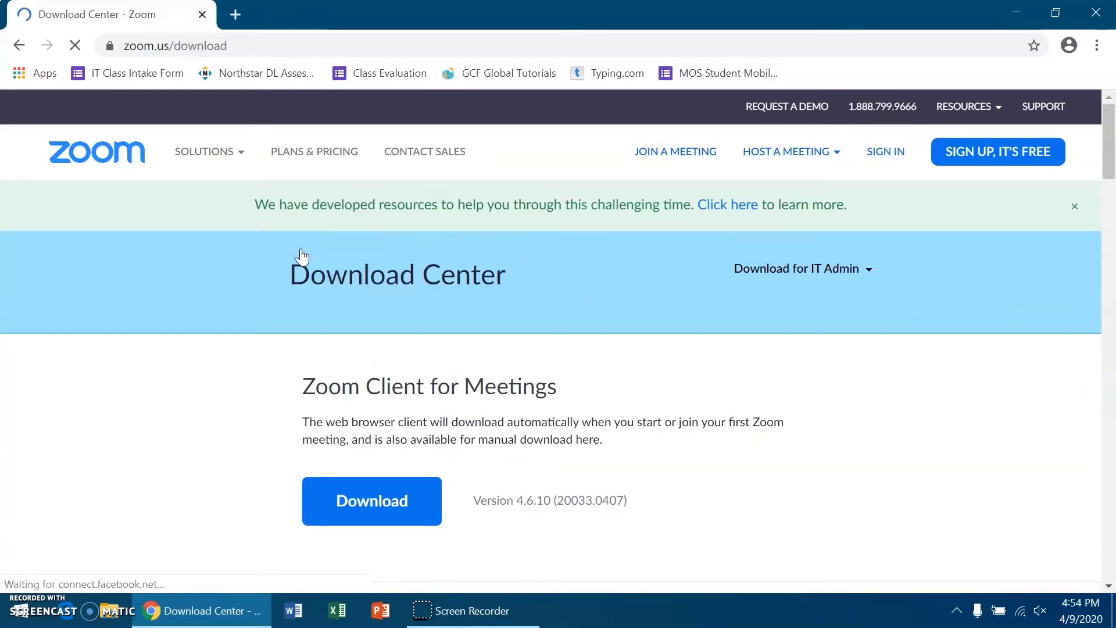
Download the Zoom Client for Meetings and run ZoomInstaller.exe
left_click(165, 361)
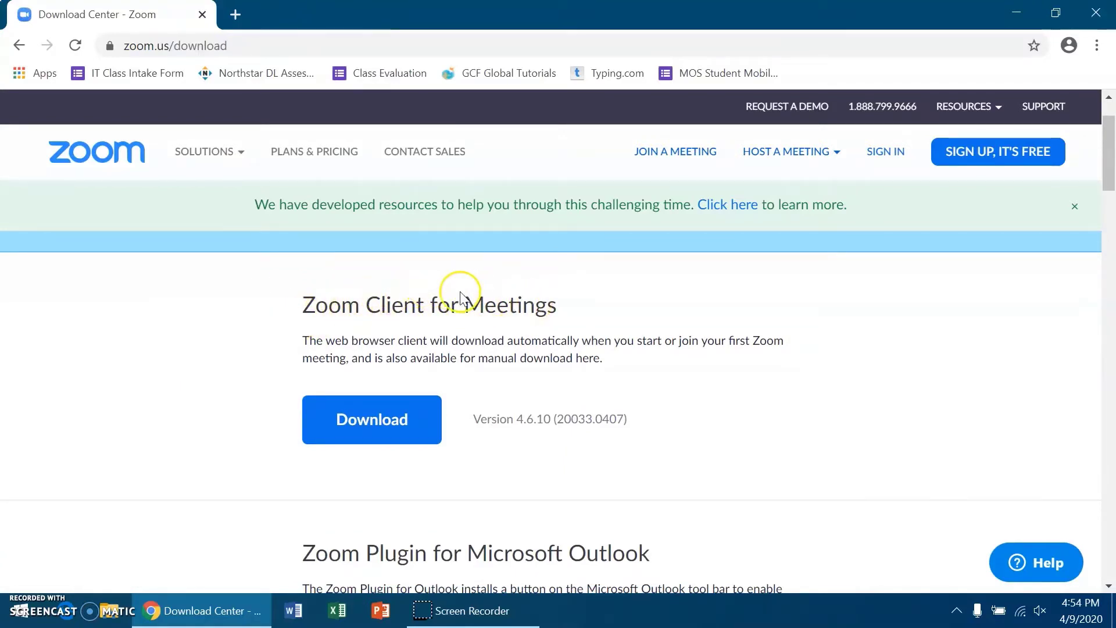
left_click(331, 429)
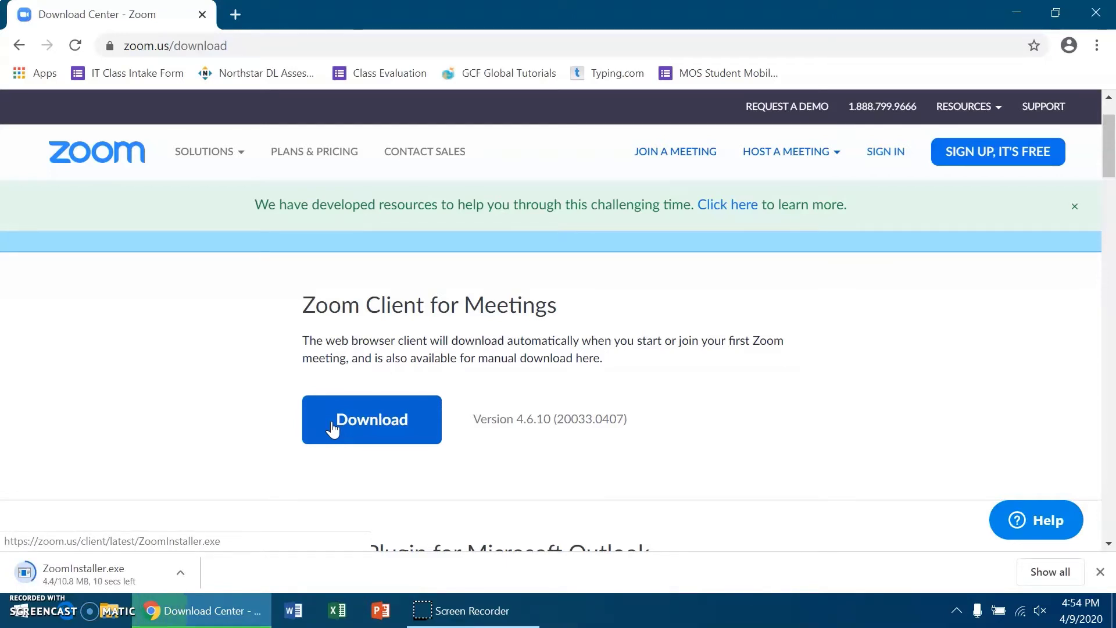
left_click(82, 571)
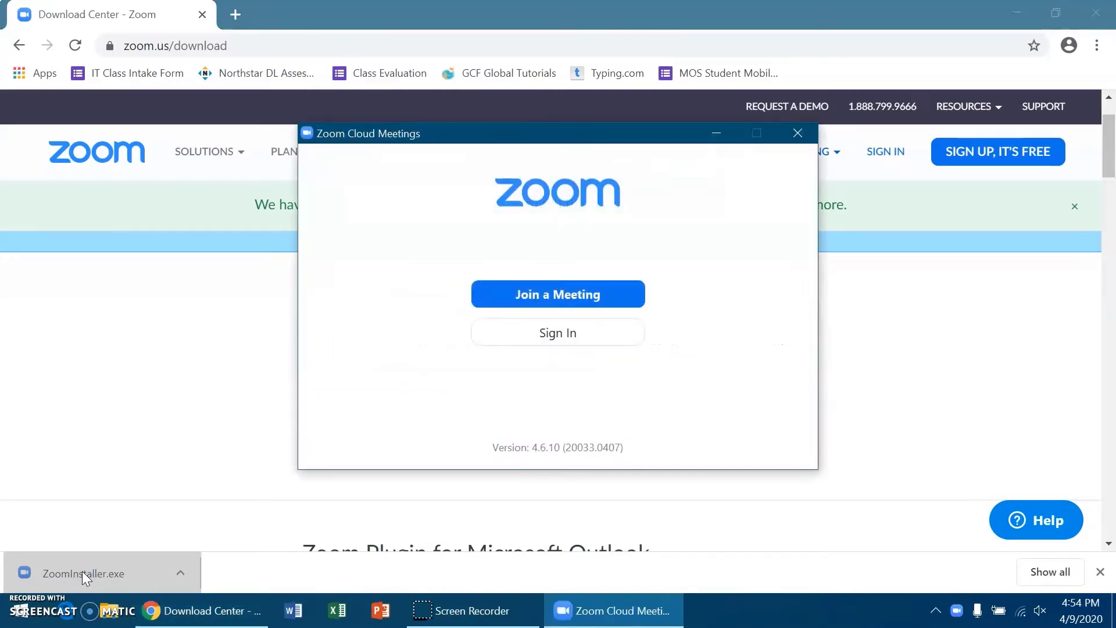
Open the Zoom client's sign-in form and start the free account sign-up
left_click(587, 343)
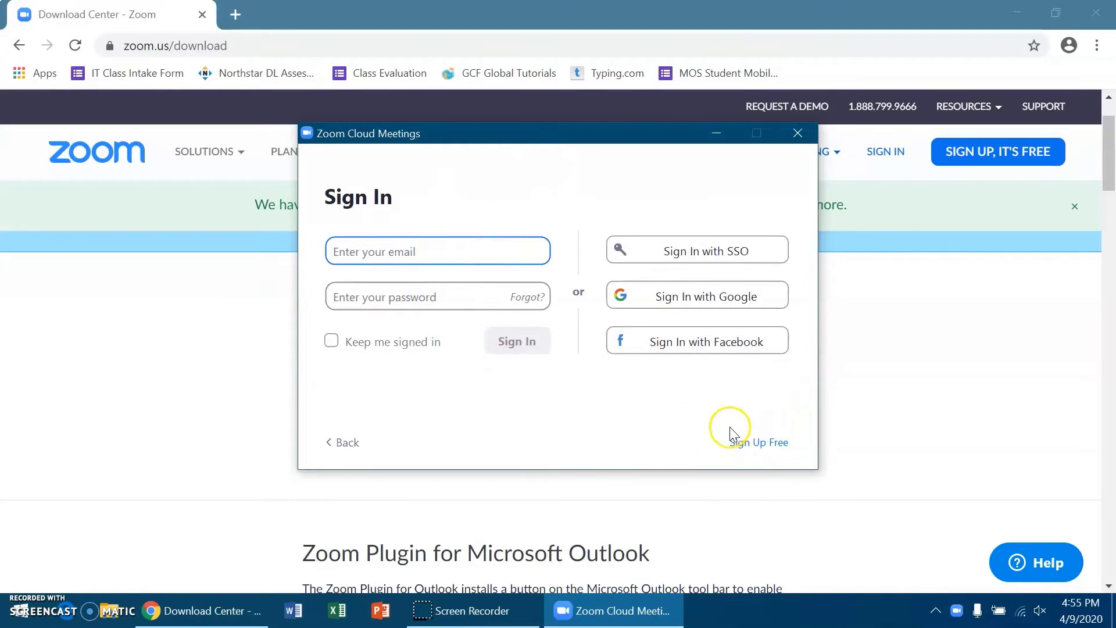
left_click(753, 443)
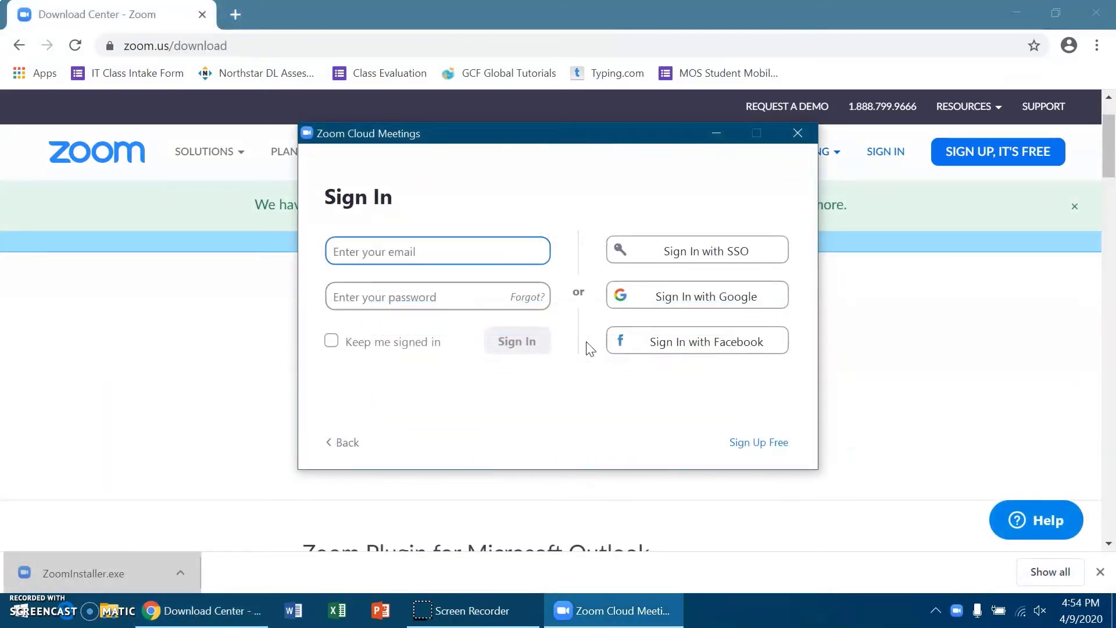
left_click(757, 443)
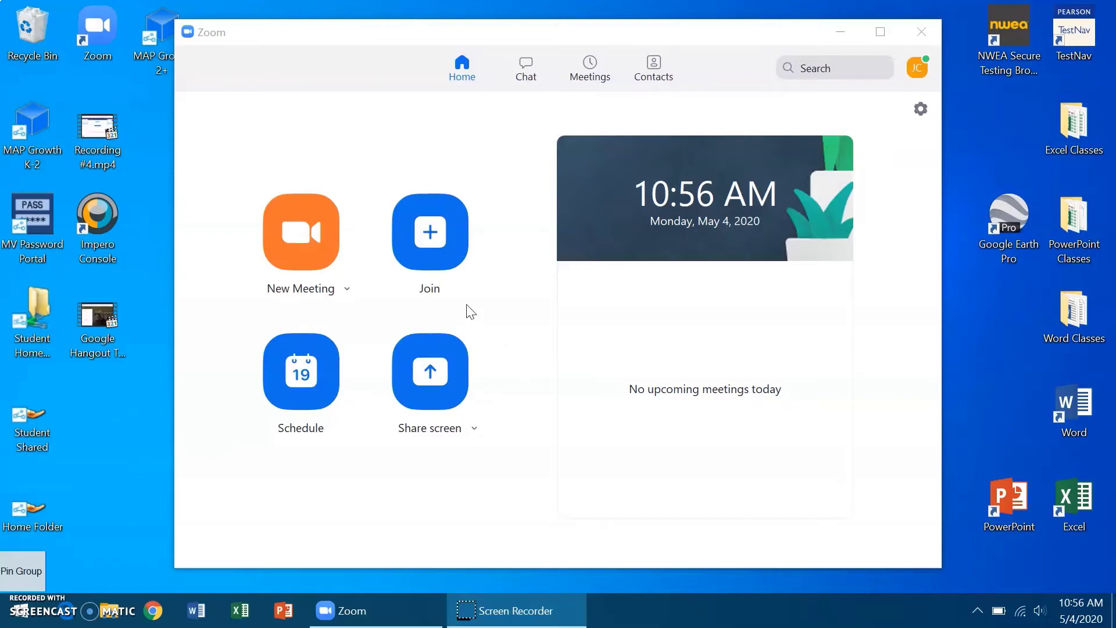
Check the Join Meeting dialog without joining, and start a new meeting with computer audio
left_click(430, 265)
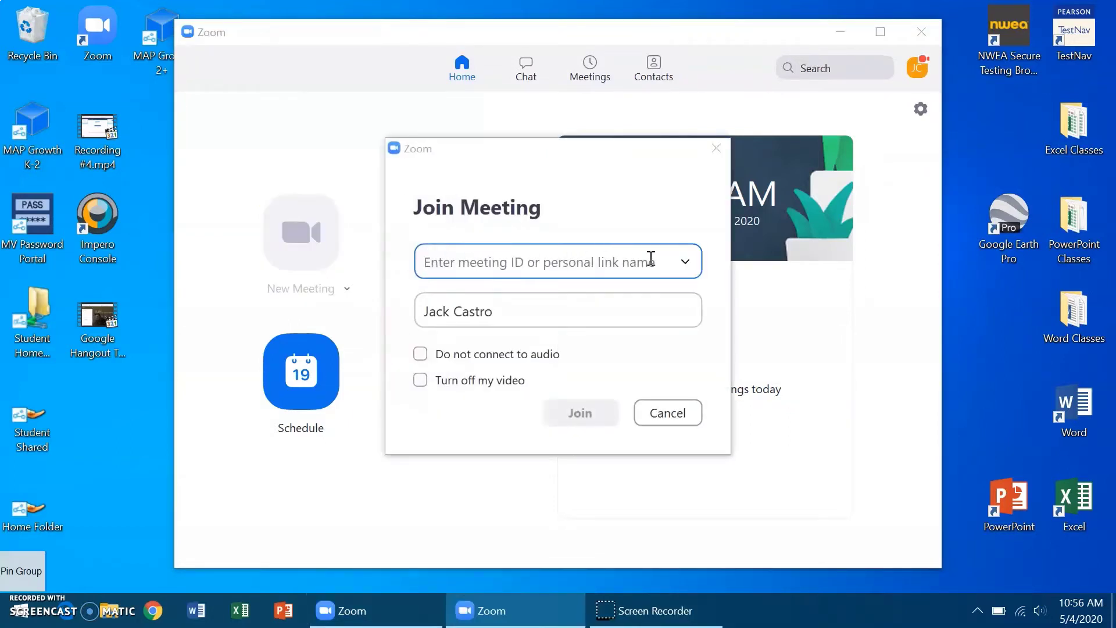
left_click(720, 150)
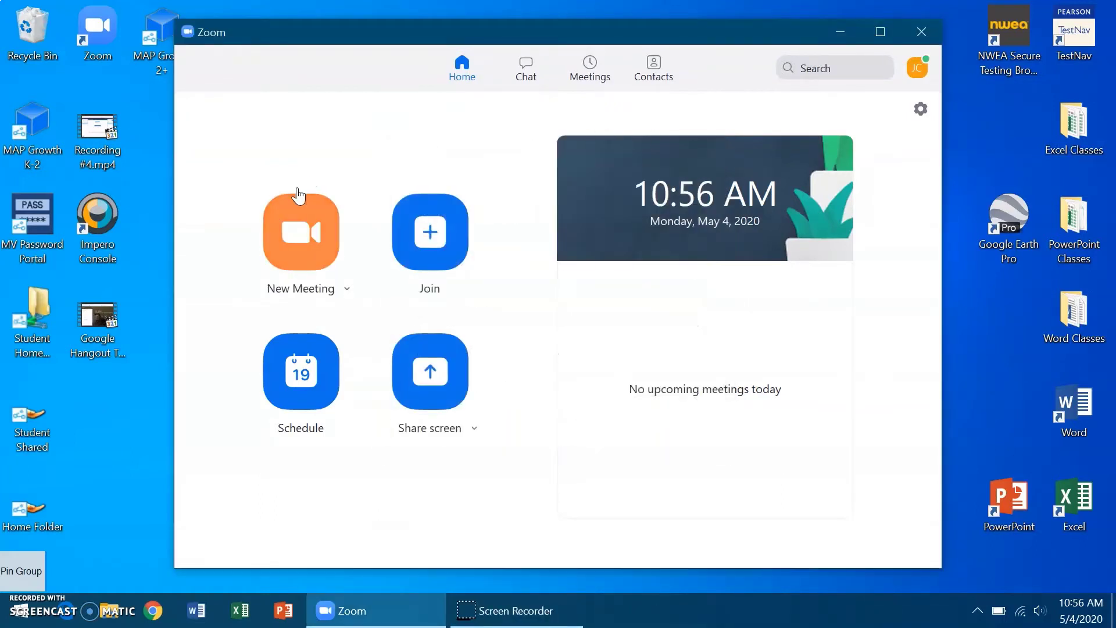
left_click(305, 248)
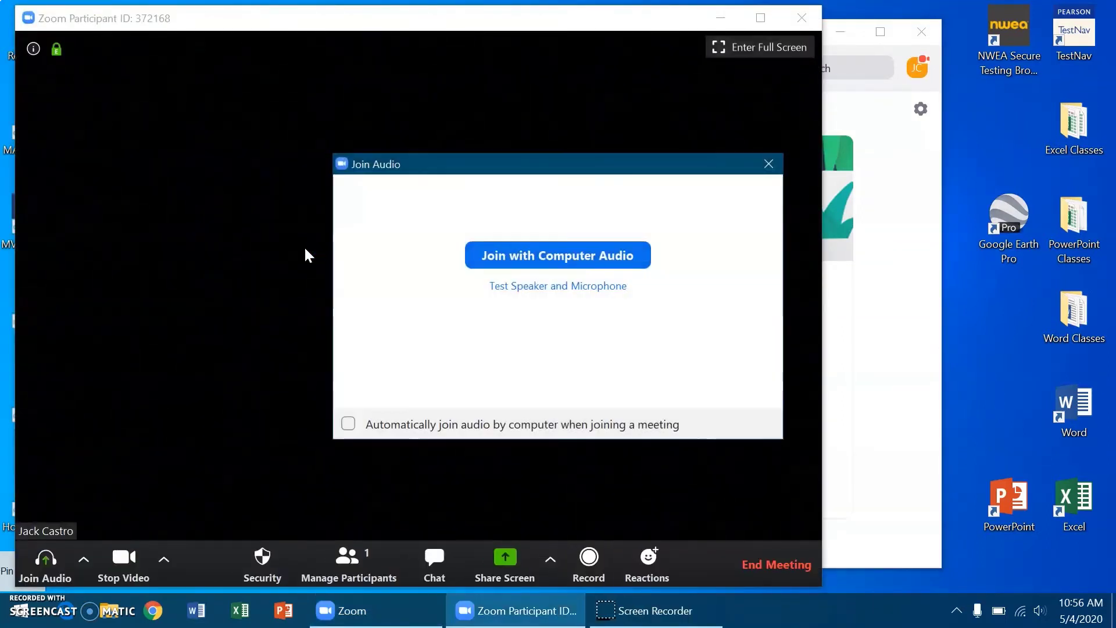
left_click(534, 255)
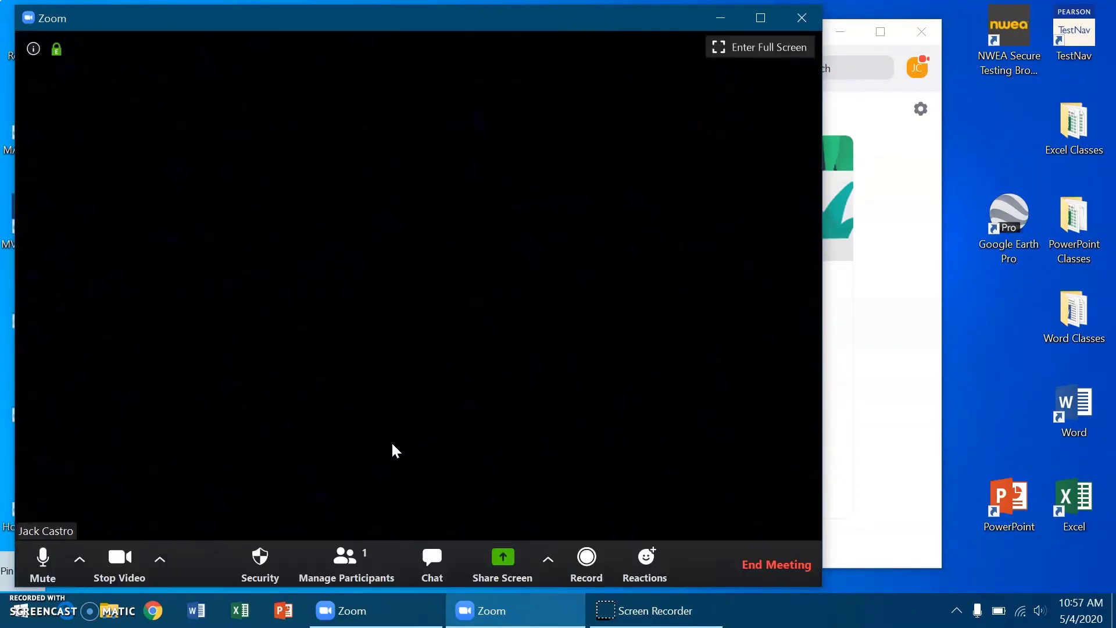
Show the meeting's participants list and review the email options for inviting people, without sending an invitation
left_click(344, 561)
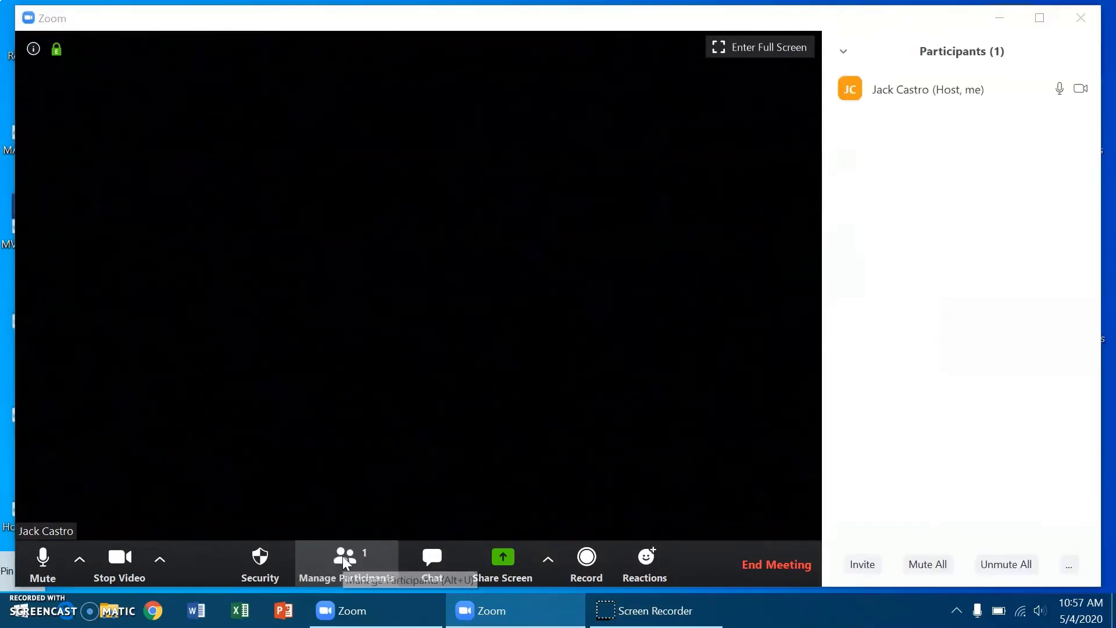
left_click(864, 569)
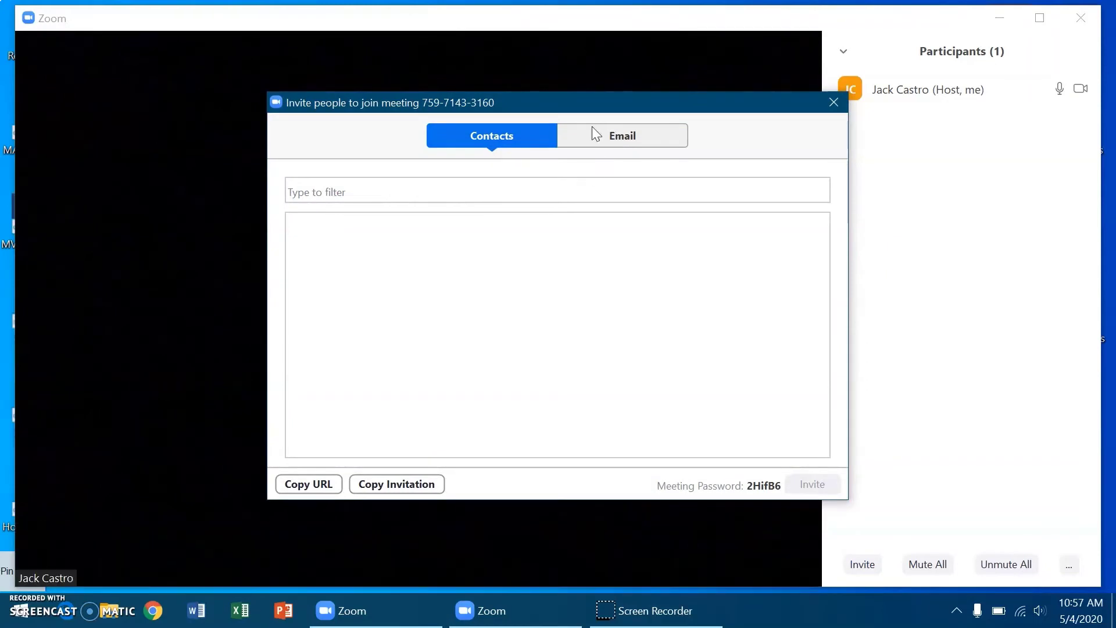
left_click(643, 139)
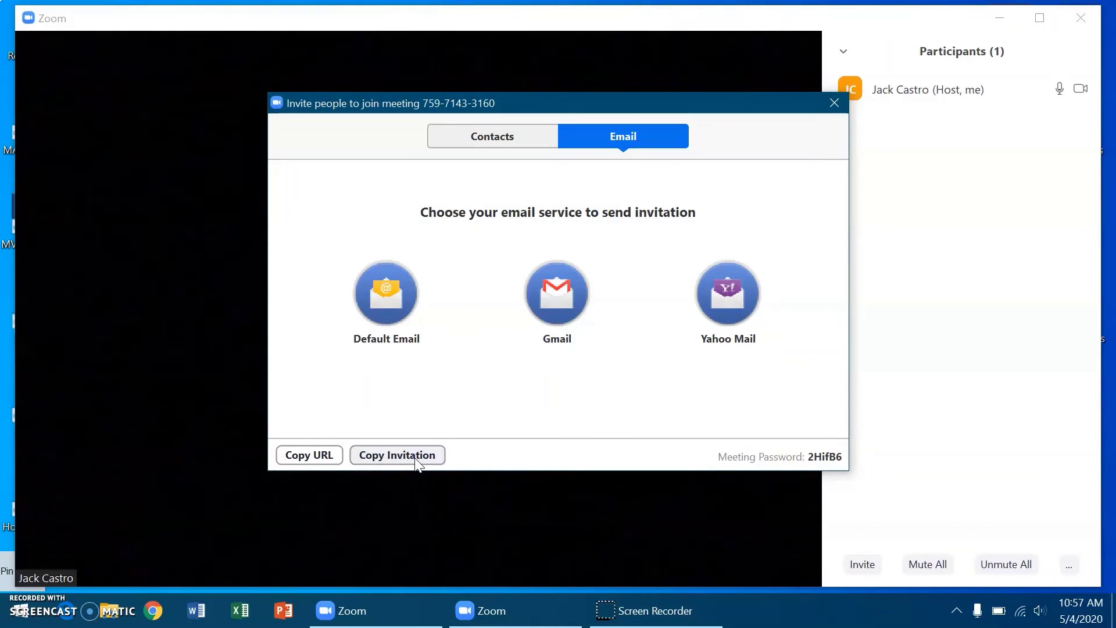
left_click(834, 103)
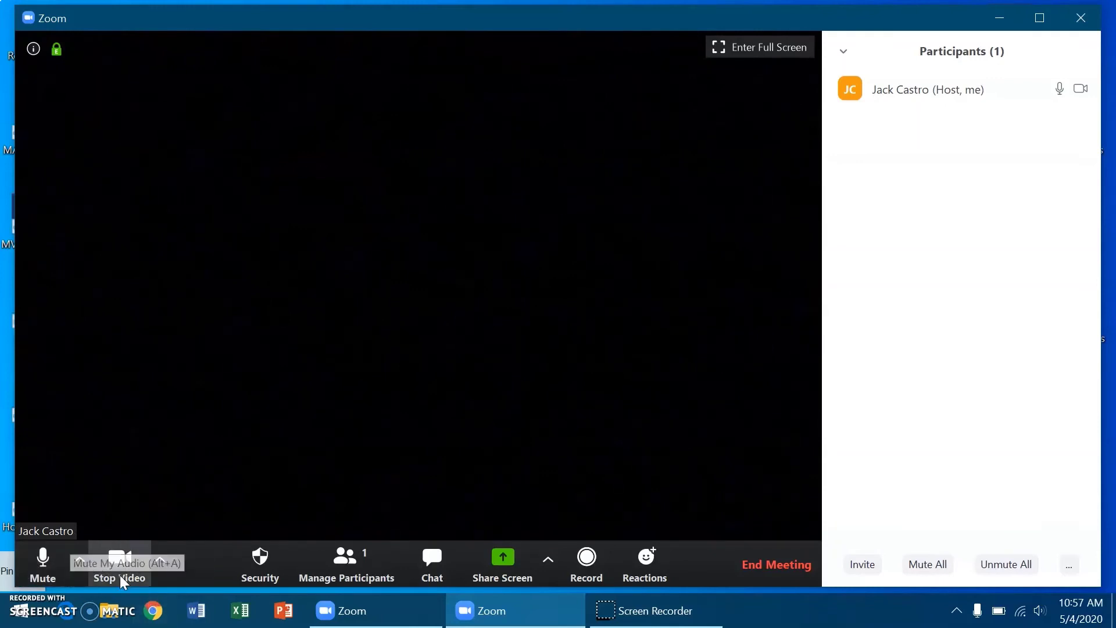
Mute the microphone, and turn the video off and on again
left_click(58, 558)
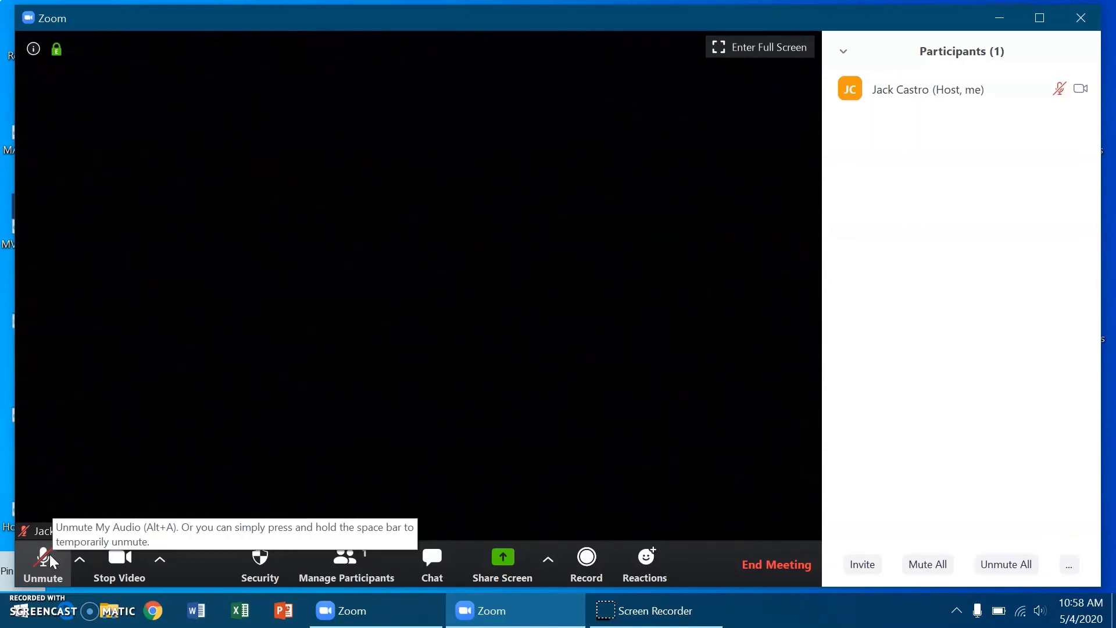
left_click(122, 559)
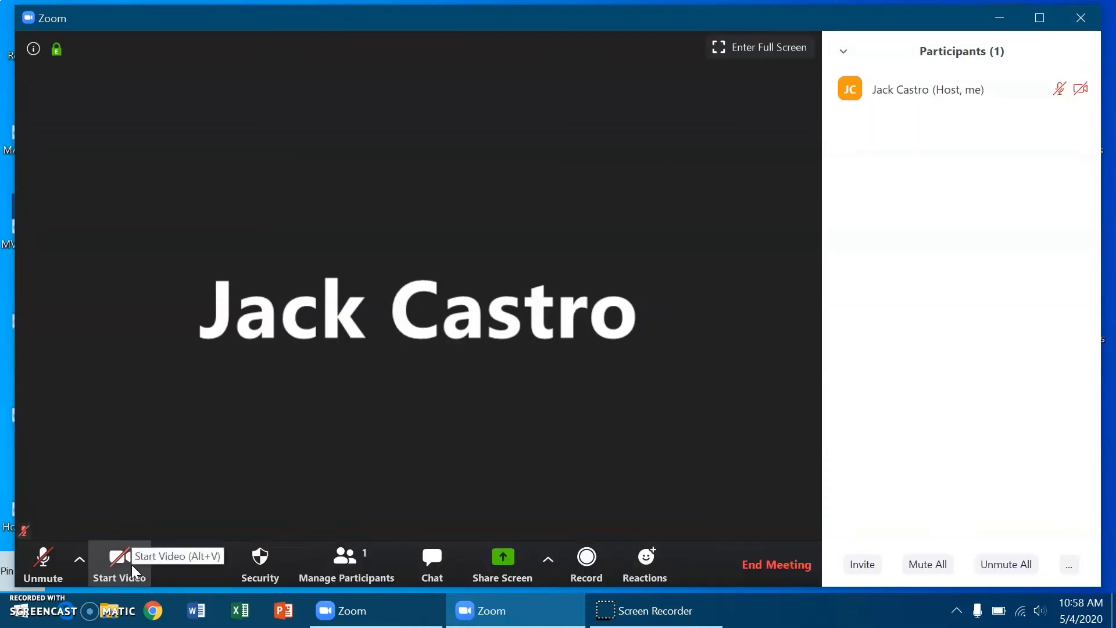
left_click(131, 564)
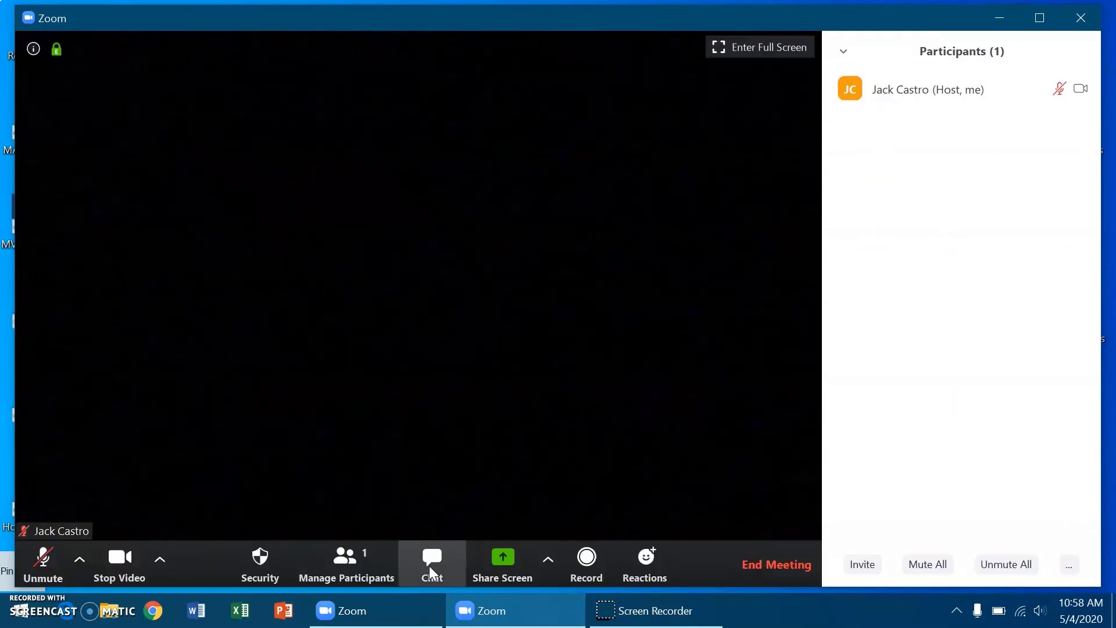
Open the meeting's group chat and examine the available message recipients
left_click(437, 574)
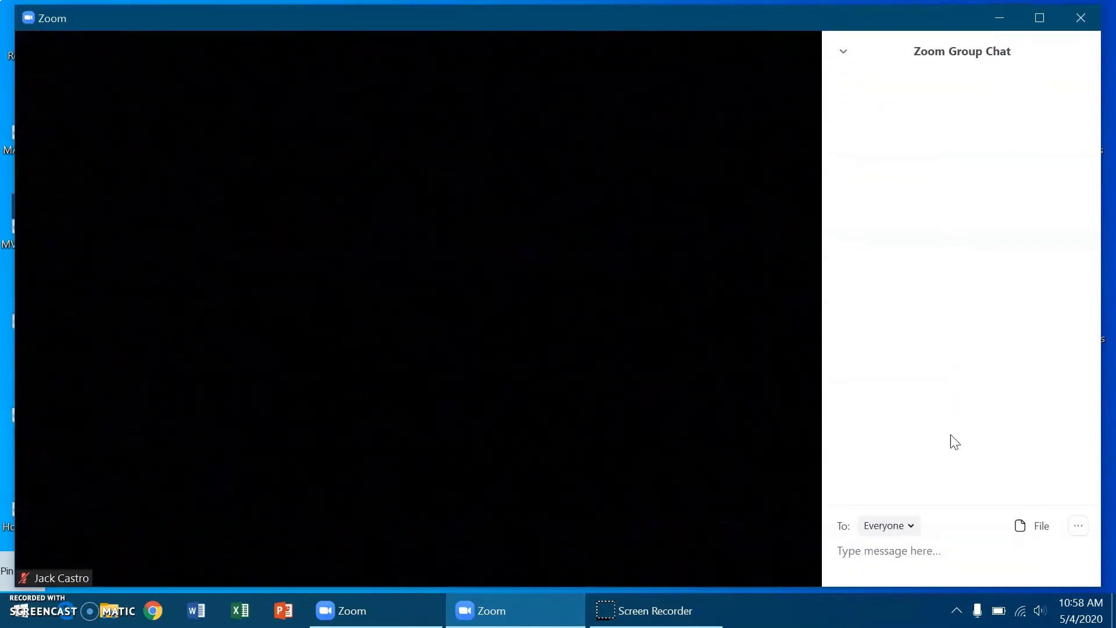
left_click(911, 527)
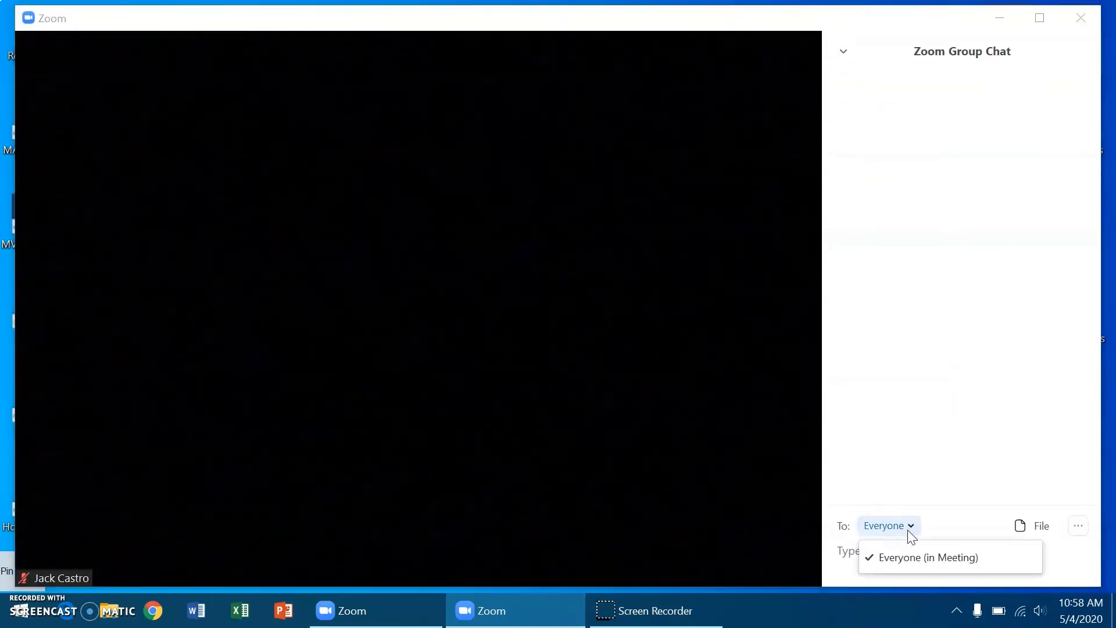
left_click(885, 529)
left_click(884, 528)
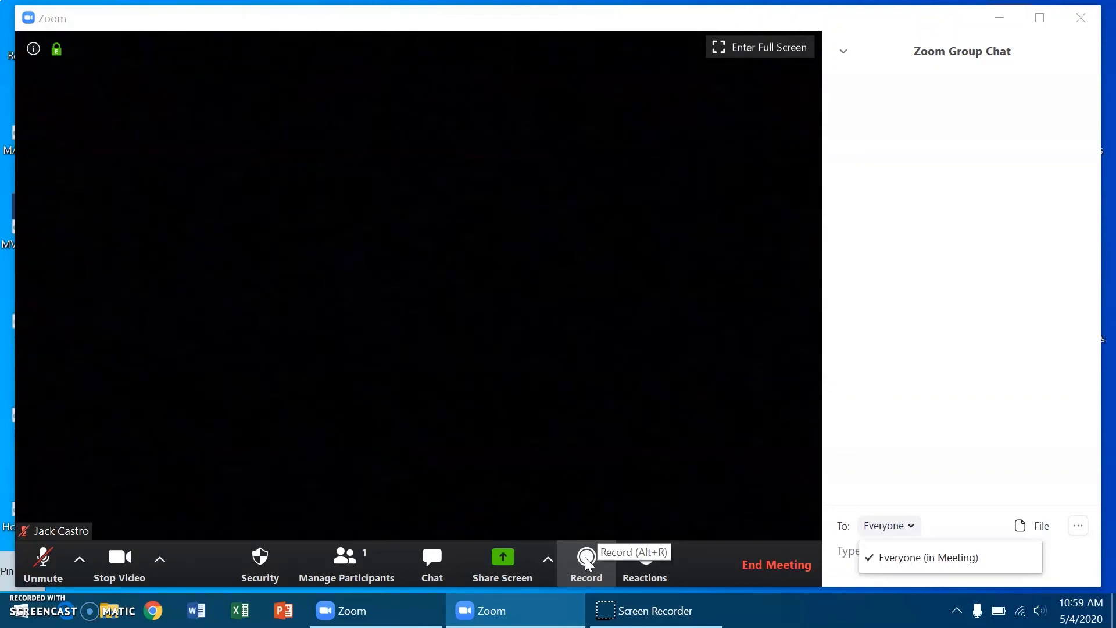
End the running meeting for all participants
left_click(762, 565)
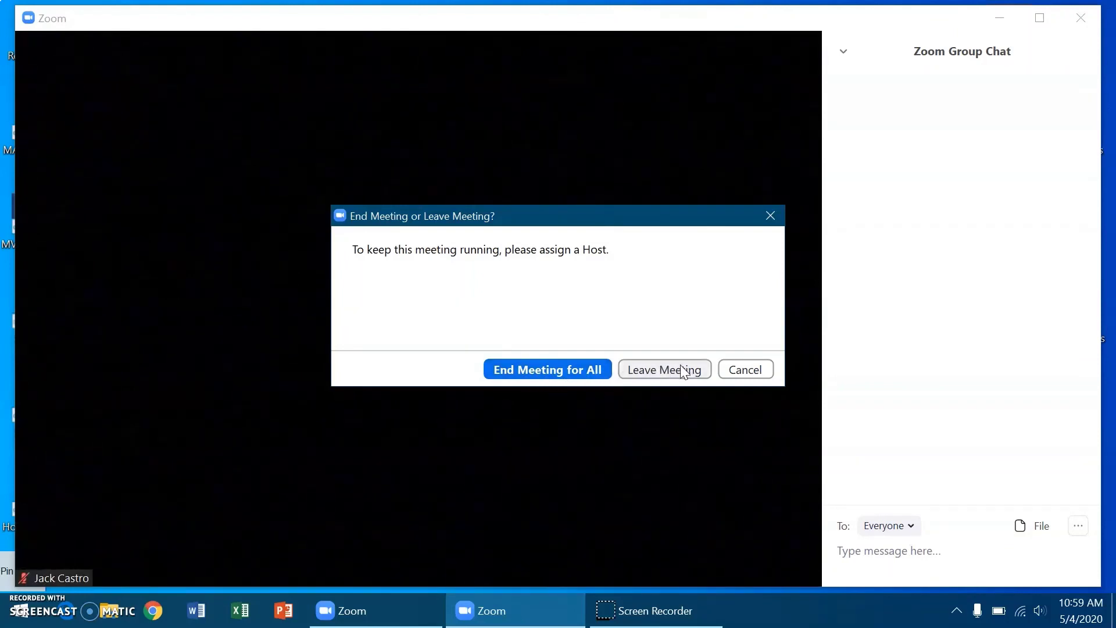
left_click(552, 370)
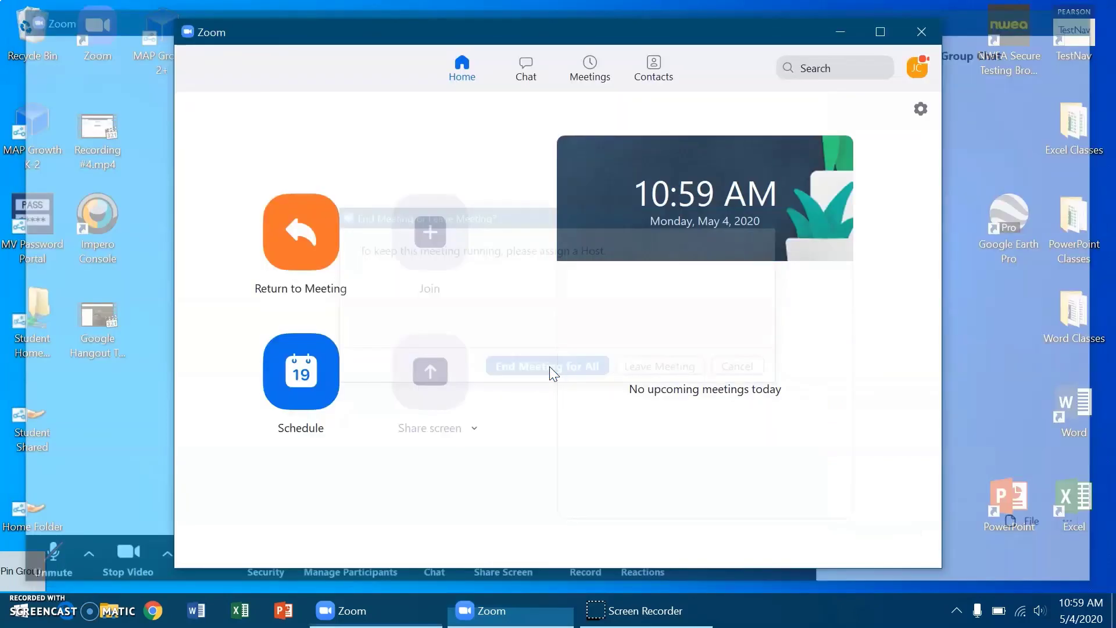